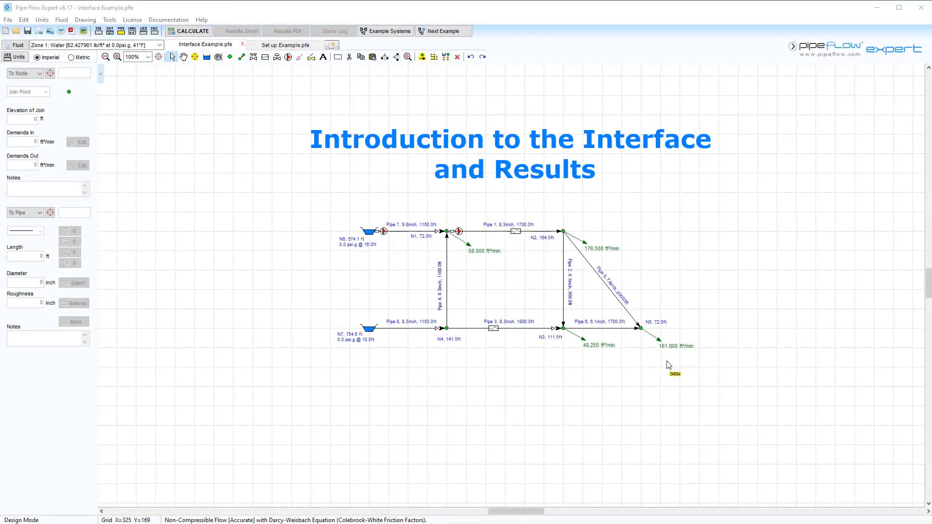
Show the Documentation menu listing the available PDF guides.
{"action": "left_click", "coordinate": [168, 20]}
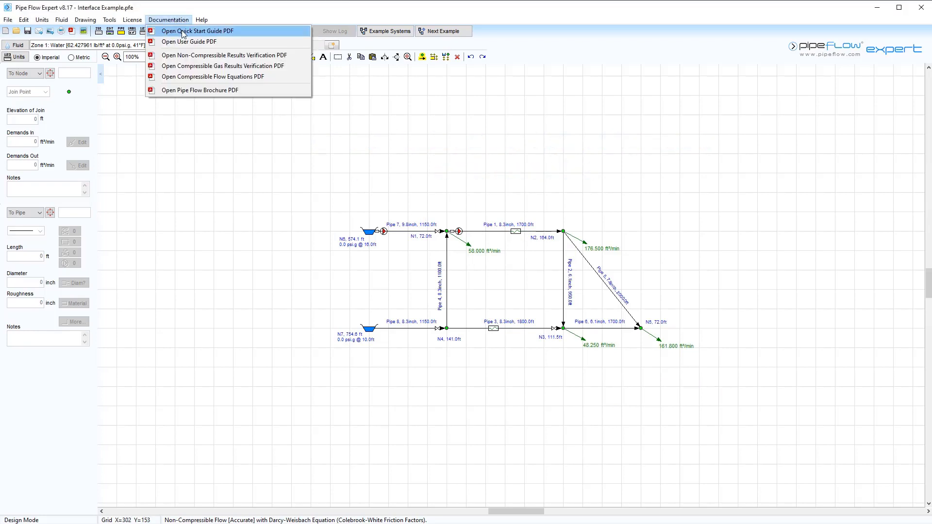
Open the Quick Start Guide PDF and jump to its Pumps: Type of Model section.
{"action": "left_click", "coordinate": [182, 33]}
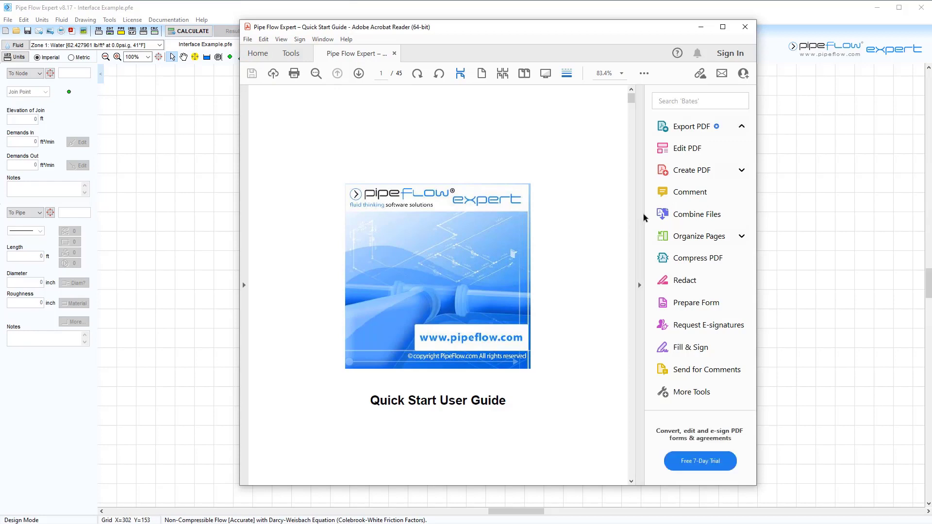
{"action": "scroll", "coordinate": [601, 210], "scroll_direction": "down", "scroll_amount": 3}
{"action": "scroll", "coordinate": [602, 212], "scroll_direction": "down", "scroll_amount": 2}
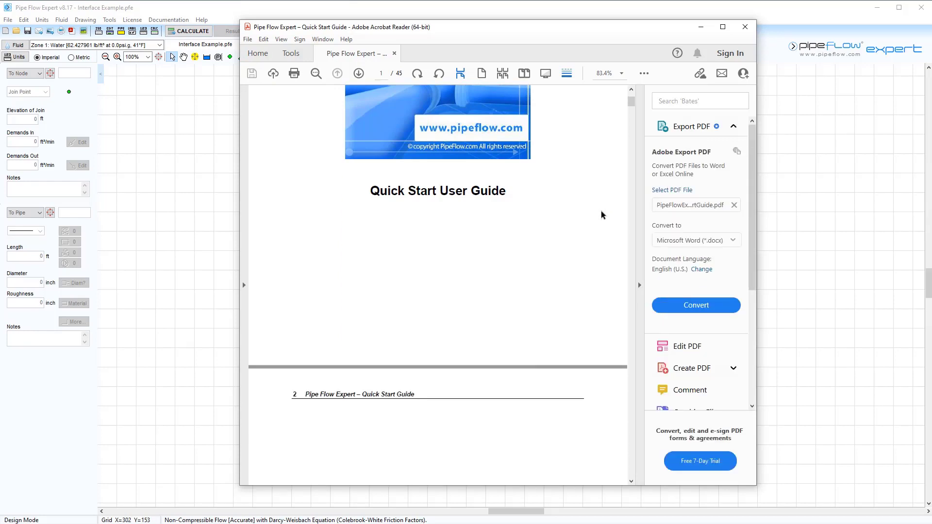
{"action": "scroll", "coordinate": [602, 212], "scroll_direction": "down", "scroll_amount": 2}
{"action": "scroll", "coordinate": [602, 212], "scroll_direction": "down", "scroll_amount": 3}
{"action": "scroll", "coordinate": [602, 212], "scroll_direction": "down", "scroll_amount": 3}
{"action": "scroll", "coordinate": [602, 212], "scroll_direction": "down", "scroll_amount": 3}
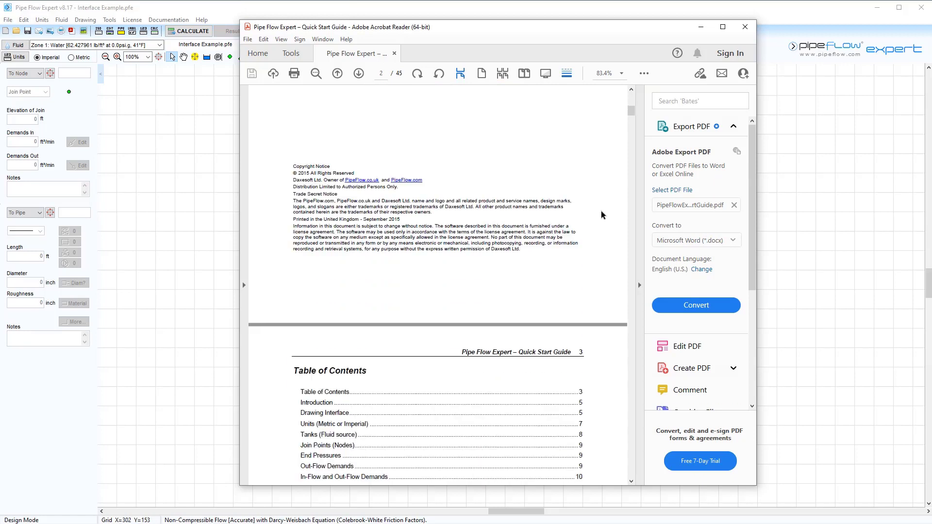
{"action": "scroll", "coordinate": [602, 212], "scroll_direction": "down", "scroll_amount": 4}
{"action": "scroll", "coordinate": [602, 213], "scroll_direction": "down", "scroll_amount": 2}
{"action": "scroll", "coordinate": [602, 218], "scroll_direction": "down", "scroll_amount": 1}
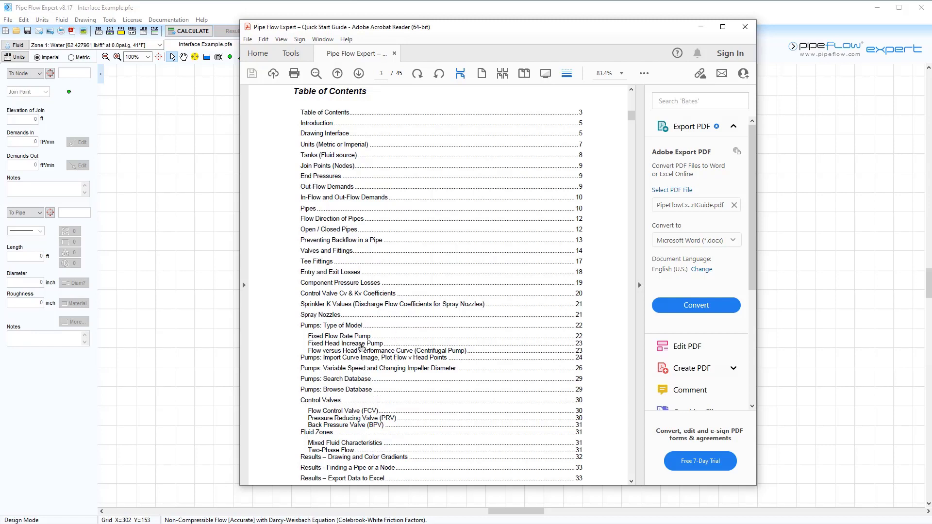
{"action": "left_click", "coordinate": [353, 326]}
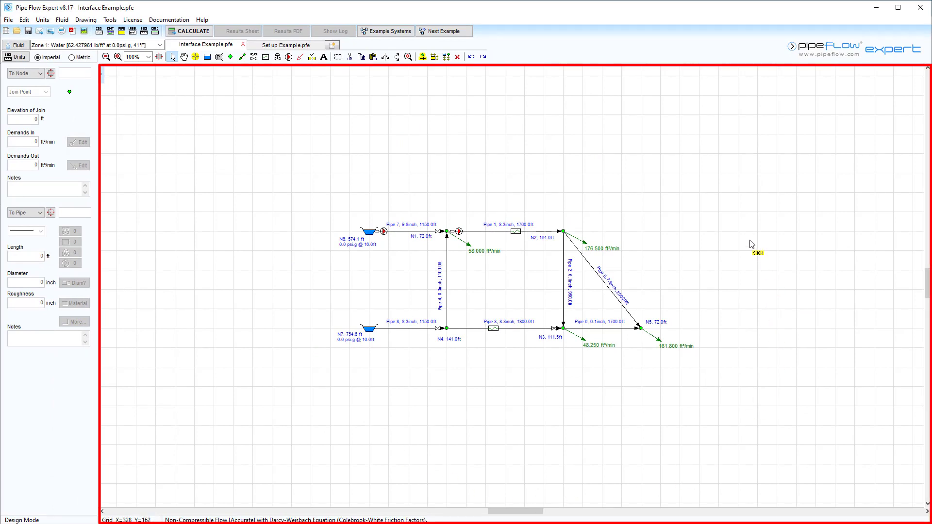
{"action": "scroll", "coordinate": [751, 244], "scroll_direction": "up", "scroll_amount": 4}
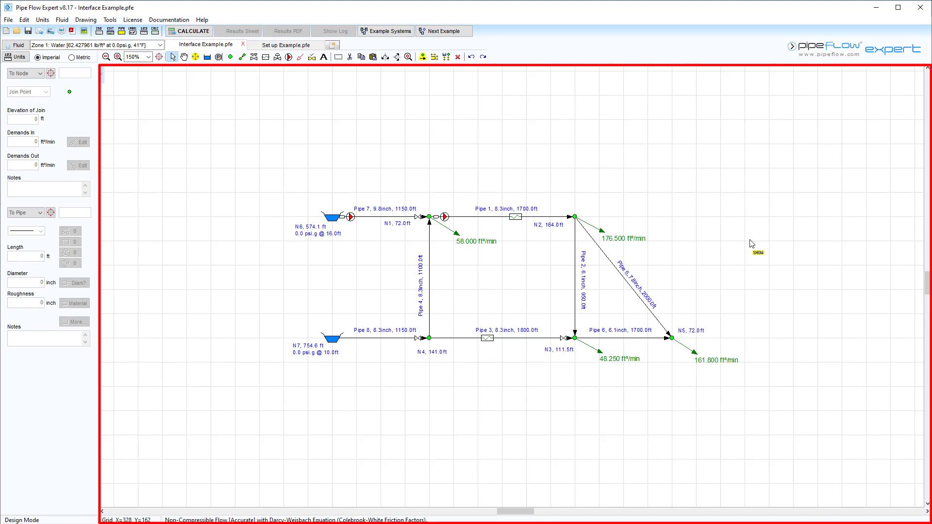
{"action": "scroll", "coordinate": [750, 244], "scroll_direction": "down", "scroll_amount": 3}
Pan the Interface Example pipe network to recentre it in the design window.
{"action": "mouse_move", "coordinate": [526, 162]}
{"action": "left_mouse_down"}
{"action": "mouse_move", "coordinate": [633, 121]}
{"action": "mouse_move", "coordinate": [513, 200]}
{"action": "mouse_move", "coordinate": [524, 156]}
{"action": "left_mouse_up"}
{"action": "scroll", "coordinate": [524, 159], "scroll_direction": "up", "scroll_amount": 1}
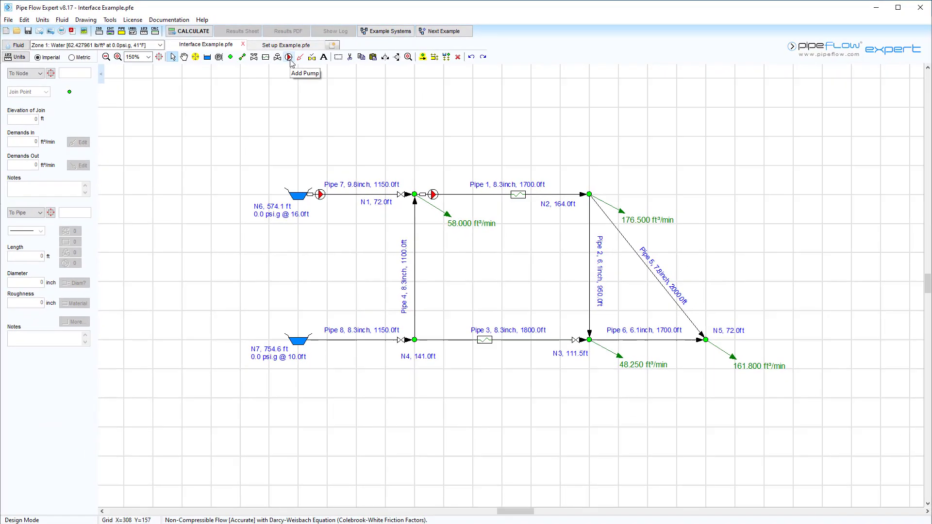
Draw pipe P3 from node N5 to node N6 in Set up Example, then return to Show Info.
{"action": "left_click", "coordinate": [298, 46]}
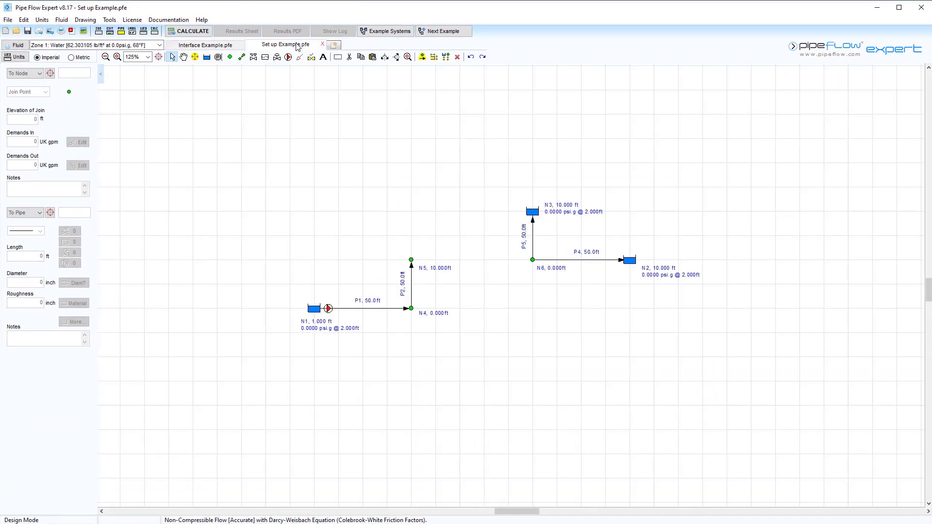
{"action": "left_click", "coordinate": [289, 57]}
{"action": "left_click", "coordinate": [241, 57]}
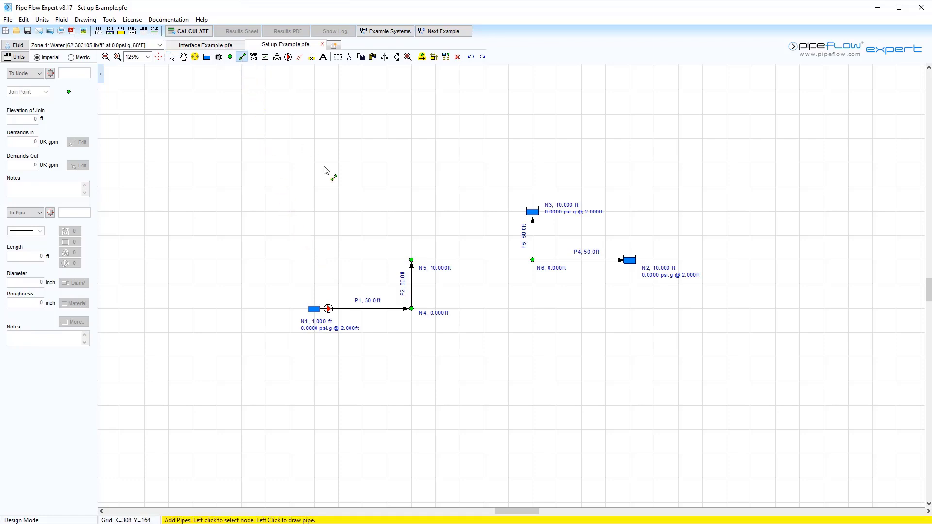
{"action": "left_click", "coordinate": [411, 261]}
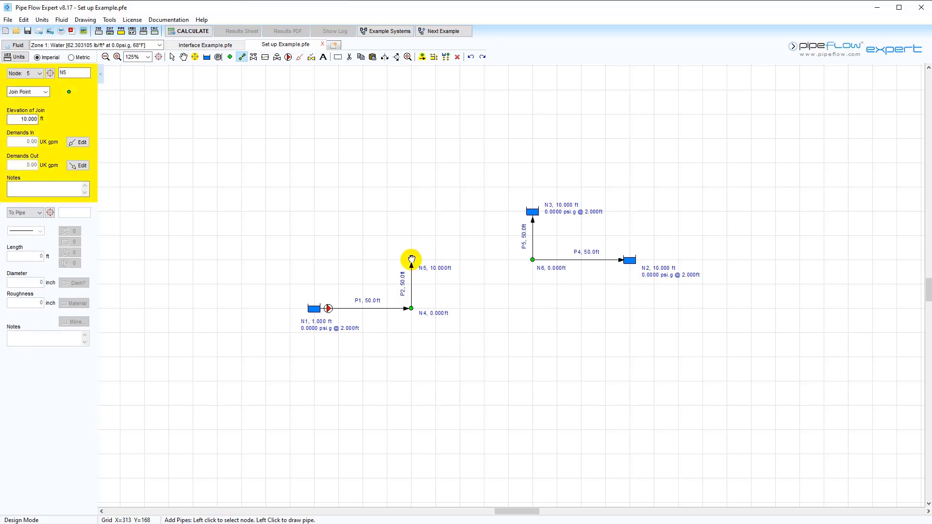
{"action": "left_click", "coordinate": [533, 260]}
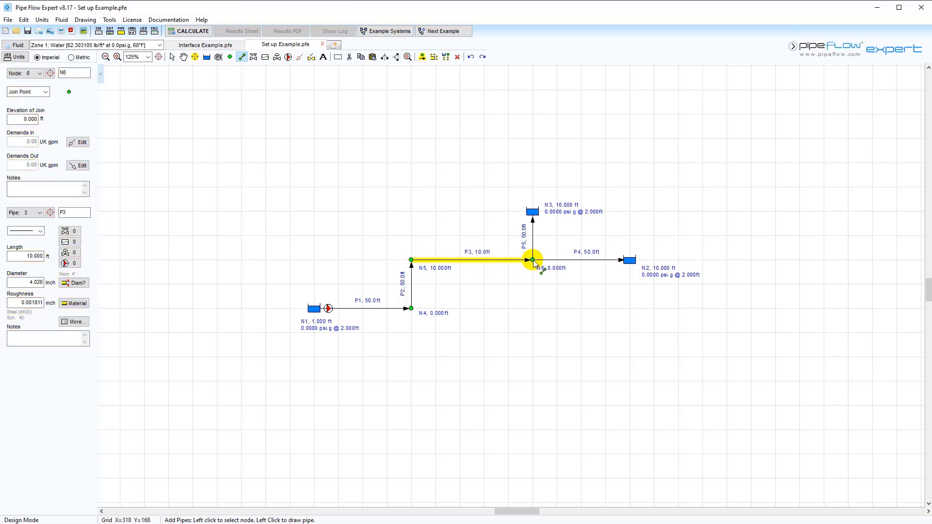
{"action": "key", "text": "Escape"}
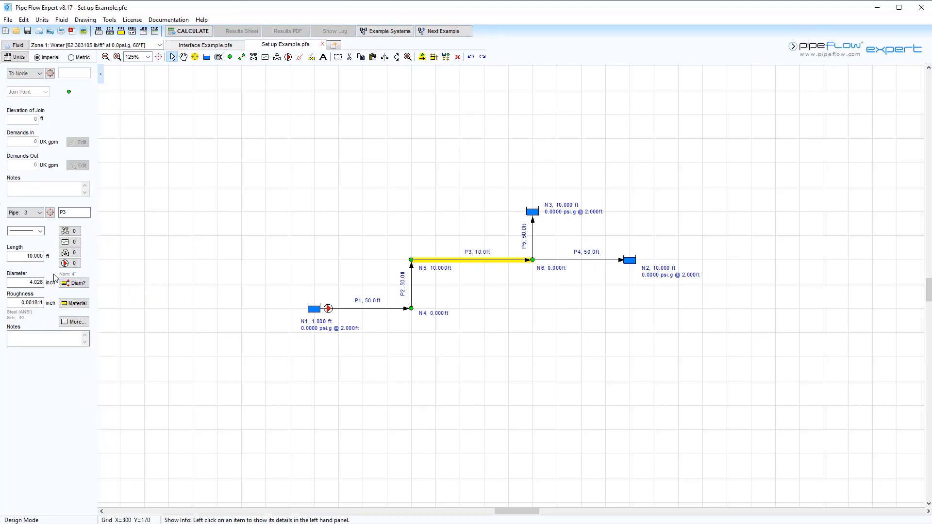
Set pipe P3's length to 50 ft and join point N6's elevation to 10 ft.
{"action": "left_click_drag", "start_coordinate": [26, 256], "coordinate": [43, 257]}
{"action": "type", "text": "50"}
{"action": "left_click", "coordinate": [486, 273]}
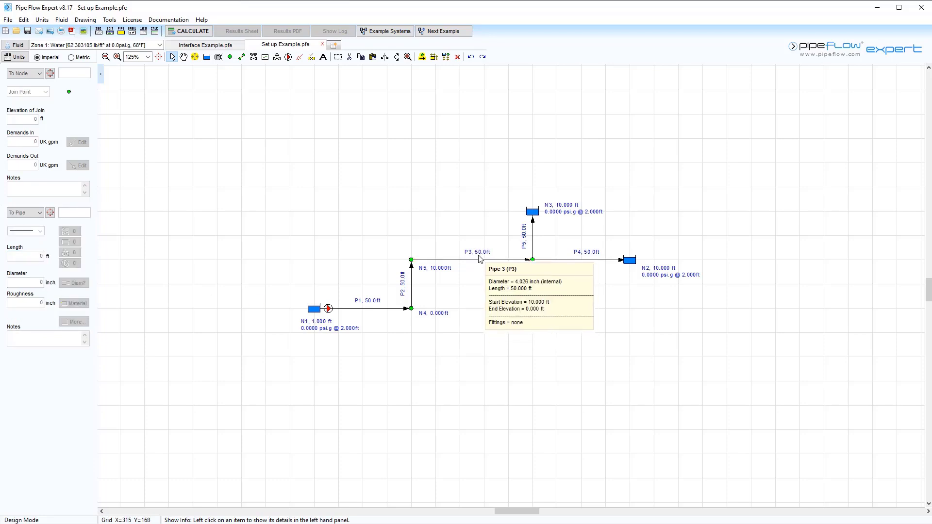
{"action": "left_click", "coordinate": [532, 261]}
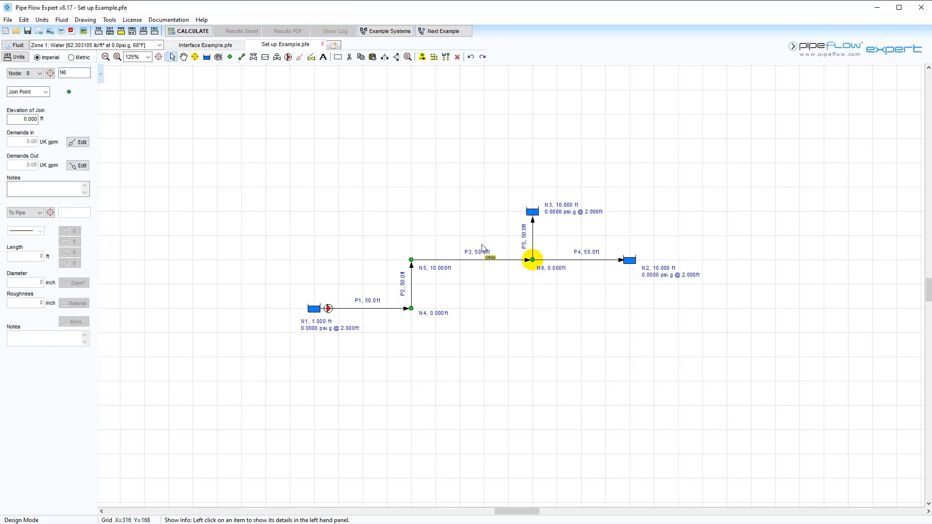
{"action": "double_click", "coordinate": [23, 119]}
{"action": "type", "text": "10.000"}
{"action": "left_click", "coordinate": [532, 264]}
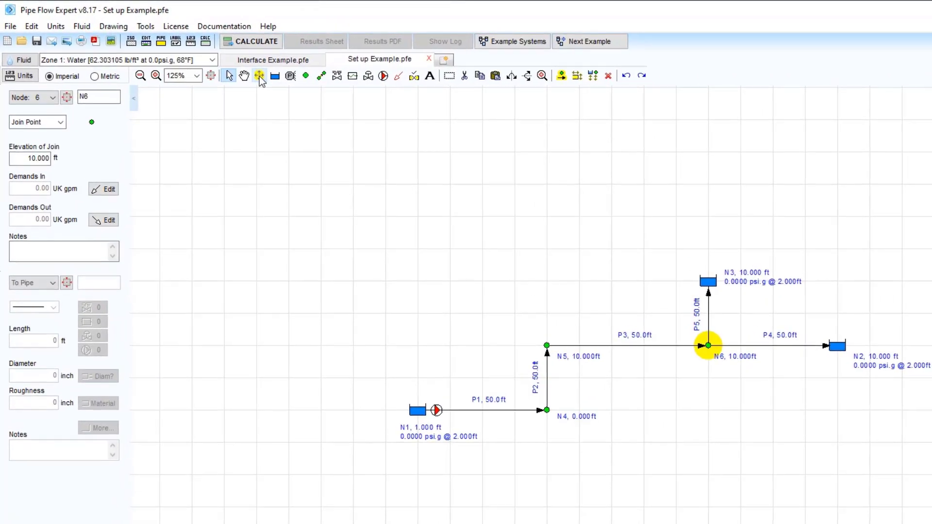
Drag tank N2 further right so pipe P4 stretches and the layout straightens.
{"action": "left_click", "coordinate": [260, 75]}
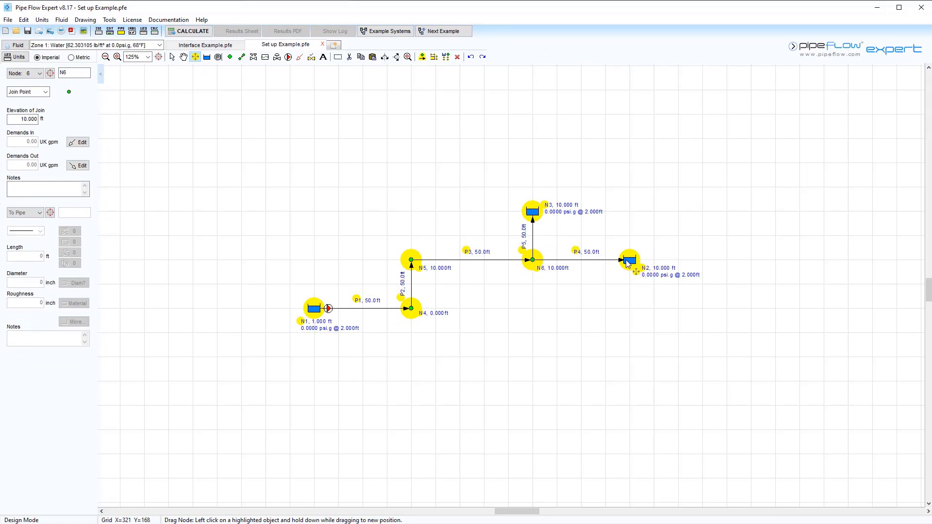
{"action": "left_click_drag", "start_coordinate": [632, 264], "coordinate": [757, 264]}
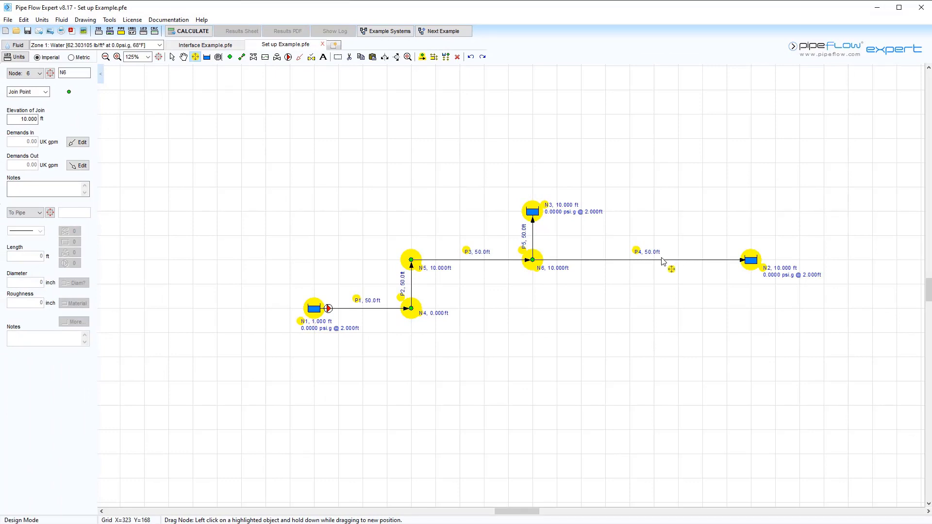
{"action": "left_click", "coordinate": [172, 57]}
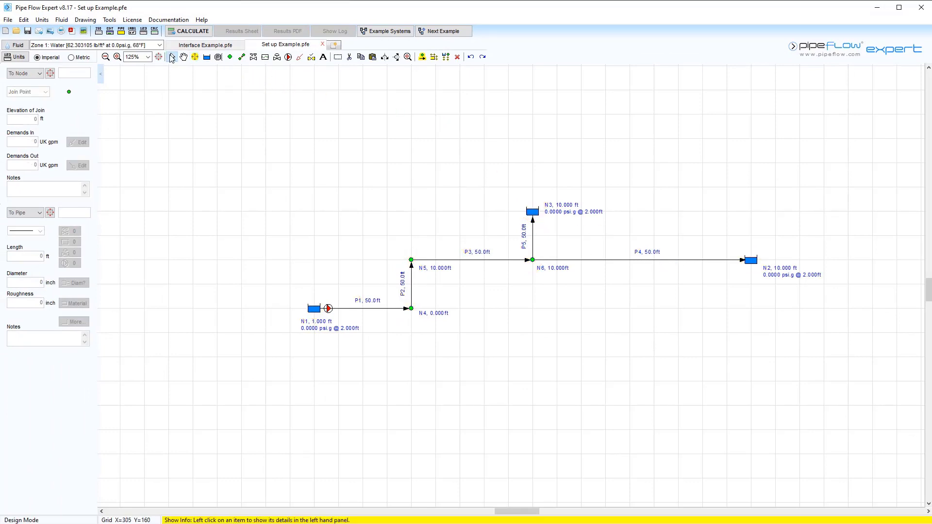
Calculate the network so the results log reports the solved pressures and flows.
{"action": "left_click", "coordinate": [192, 31]}
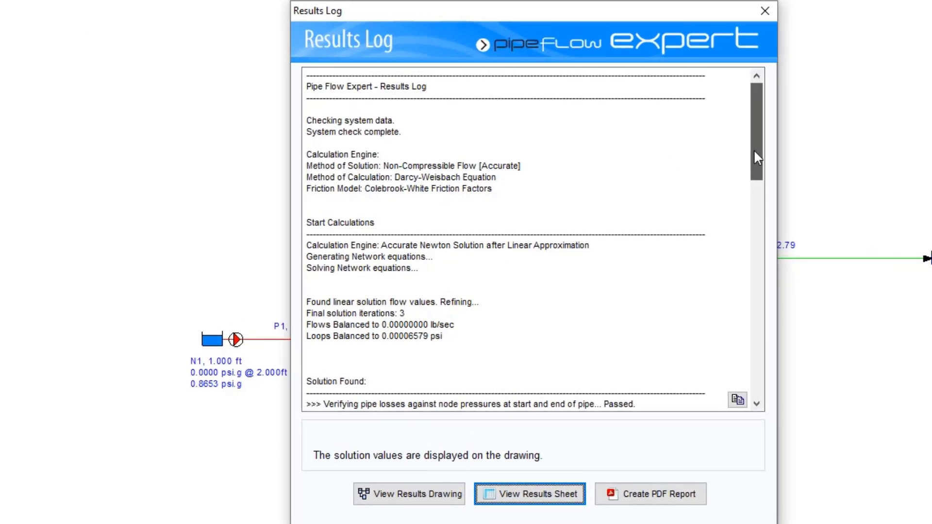
{"action": "left_click_drag", "start_coordinate": [754, 150], "coordinate": [755, 301]}
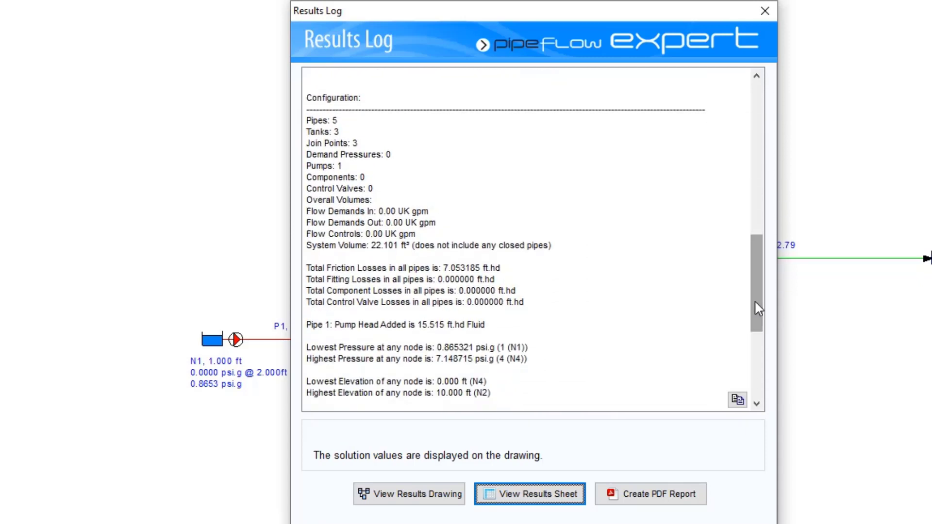
{"action": "left_click_drag", "start_coordinate": [756, 303], "coordinate": [759, 392]}
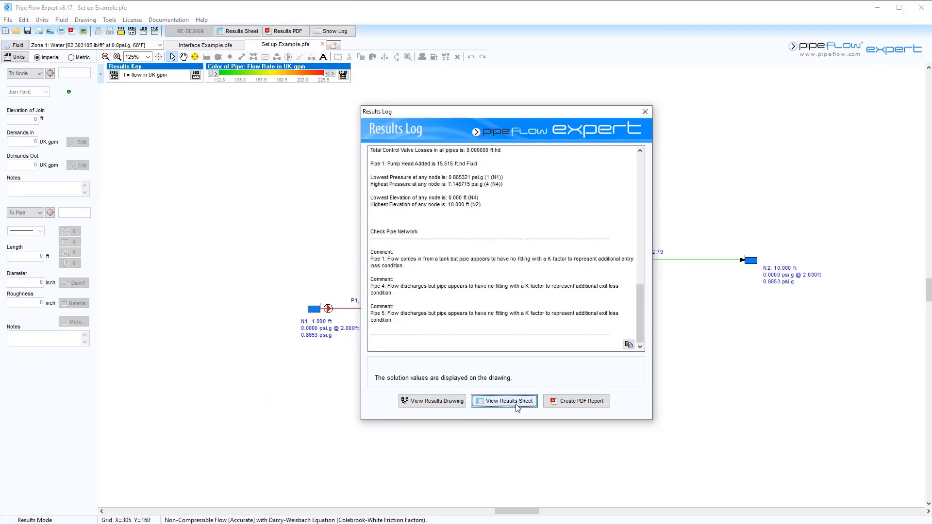
Review the results sheet's Pumps, Nodes and All Results tables.
{"action": "left_click", "coordinate": [517, 409]}
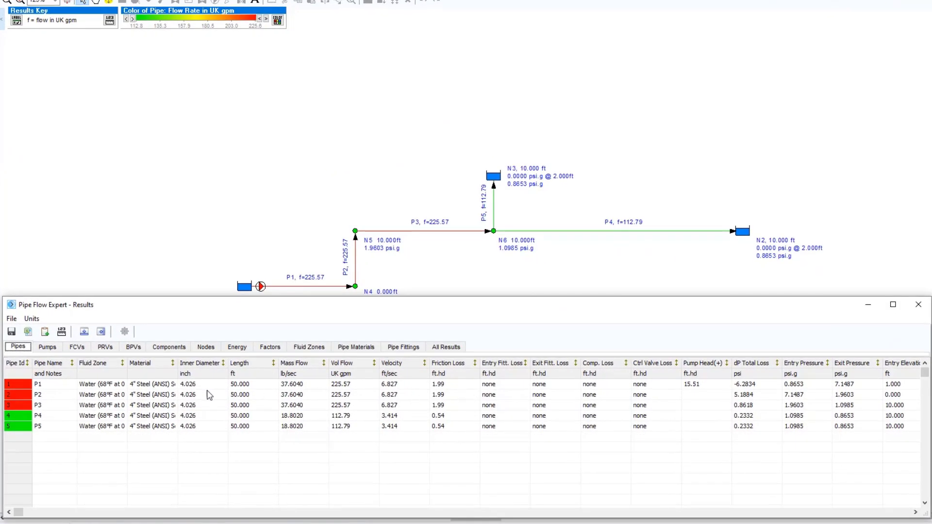
{"action": "left_click", "coordinate": [51, 350]}
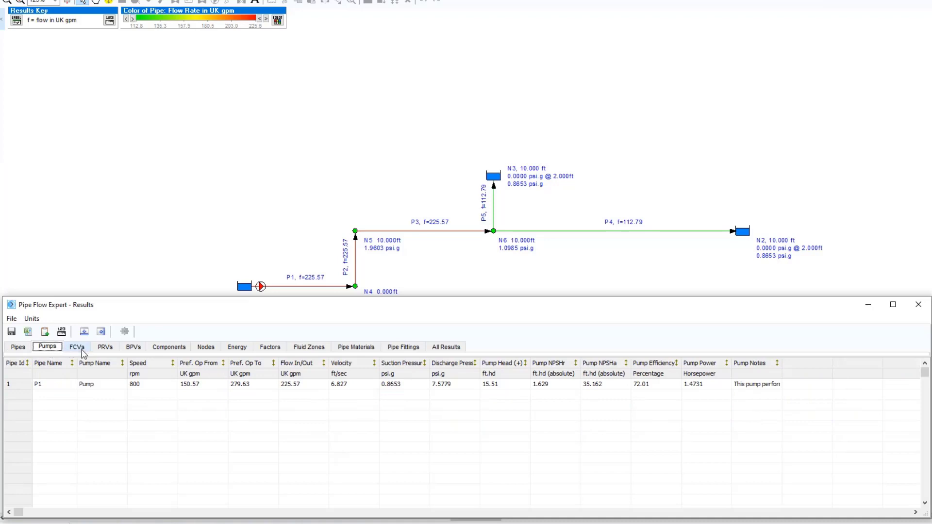
{"action": "left_click", "coordinate": [200, 348]}
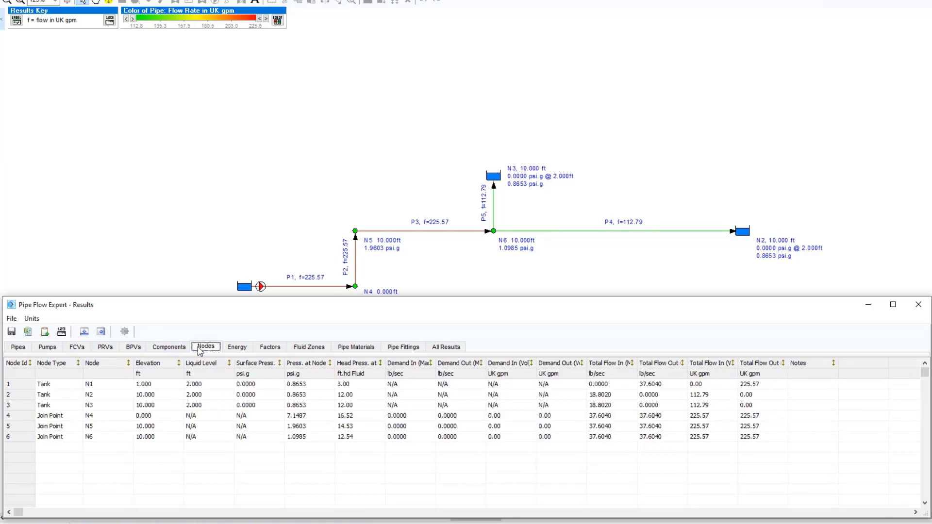
{"action": "left_click", "coordinate": [439, 350]}
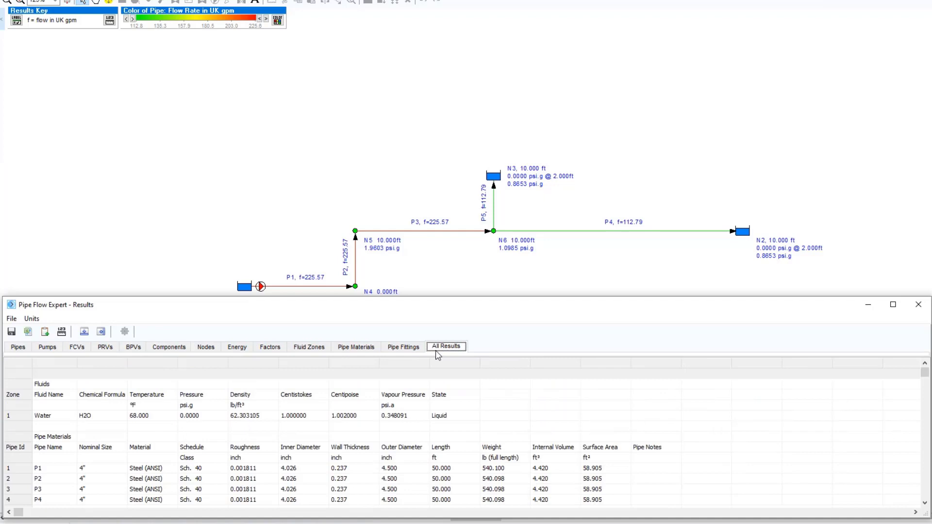
{"action": "left_click_drag", "start_coordinate": [924, 387], "coordinate": [924, 422]}
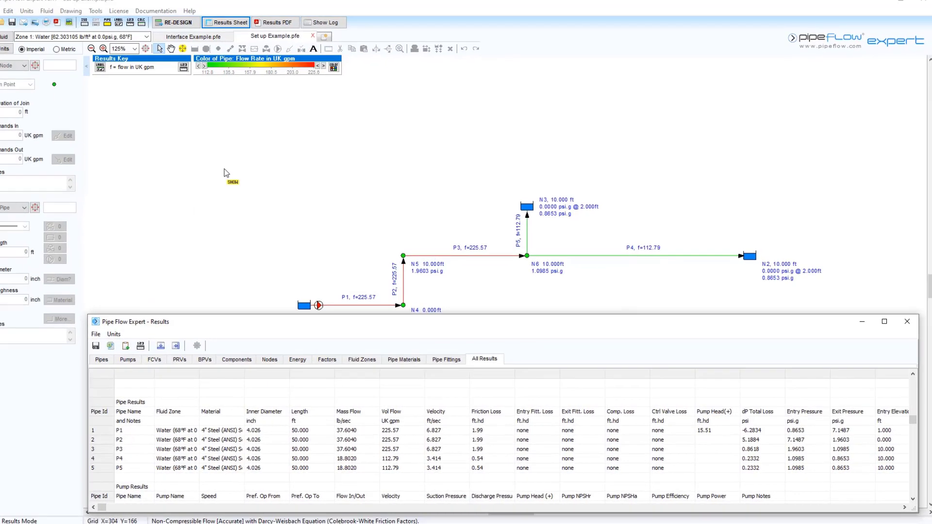
Generate the PDF report of the solved network with pump graph.
{"action": "left_click", "coordinate": [288, 31]}
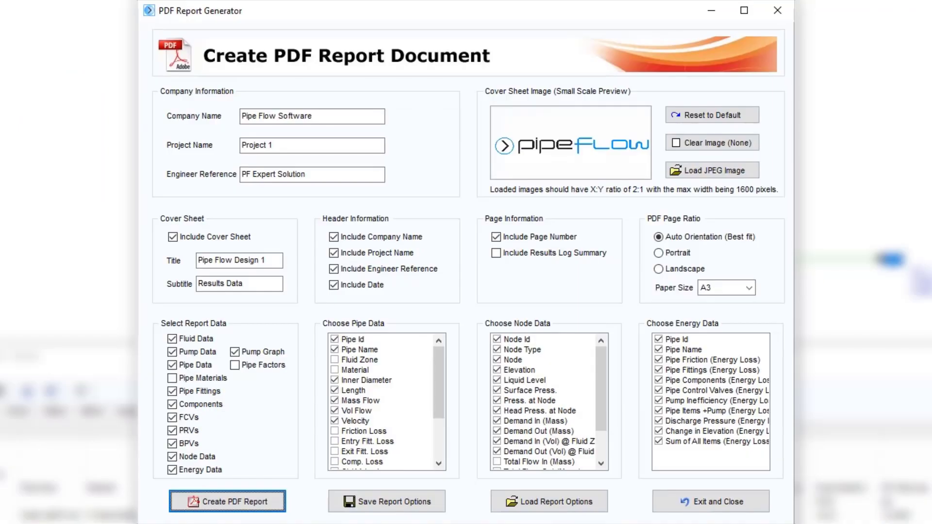
{"action": "left_click", "coordinate": [224, 502]}
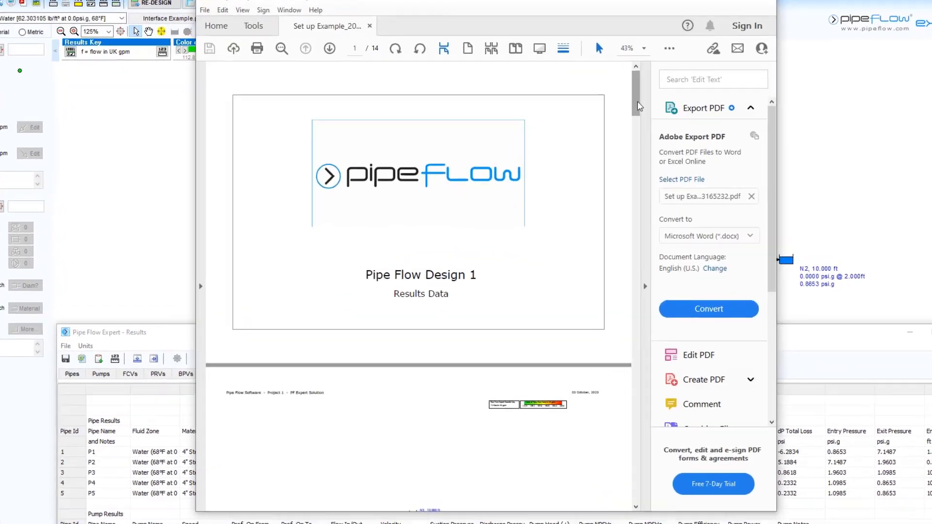
{"action": "left_click_drag", "start_coordinate": [689, 64], "coordinate": [689, 92]}
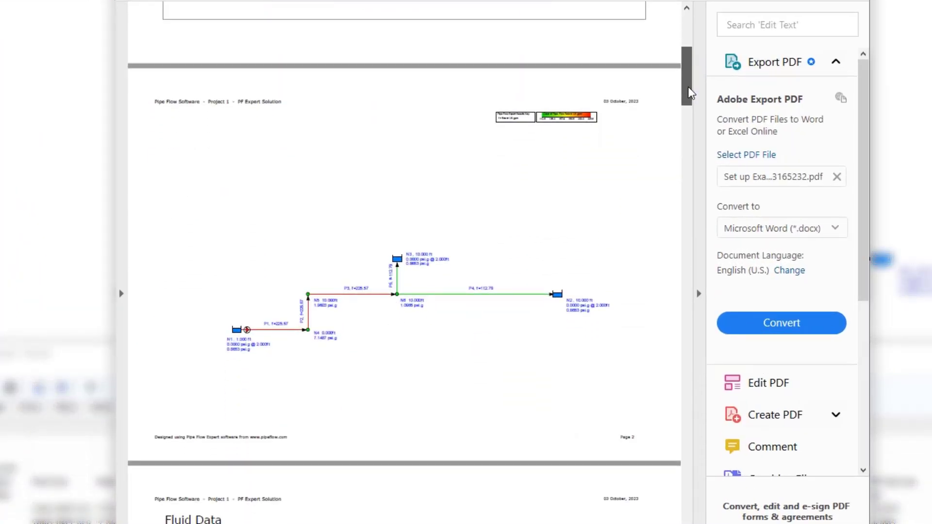
{"action": "left_click_drag", "start_coordinate": [689, 92], "coordinate": [680, 231]}
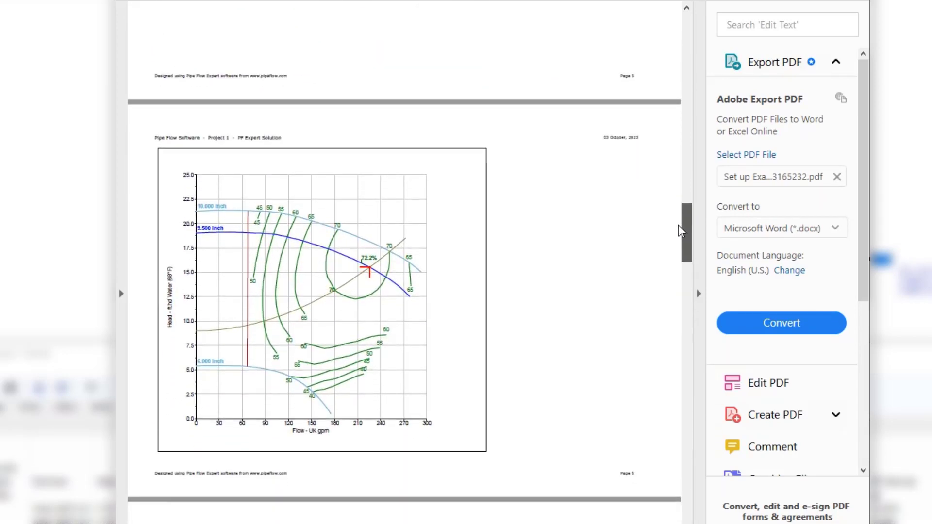